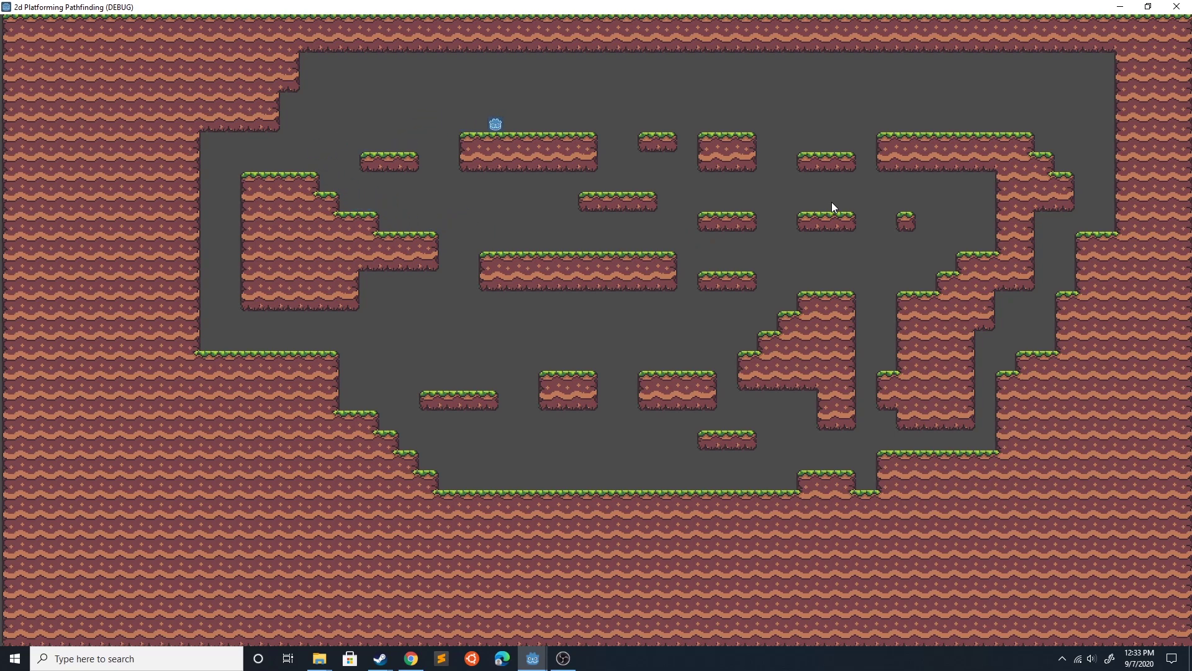
# Send the character to the far-right platform, the lower-right and upper-right ledges, then the left ledges
pyautogui.click(826, 138)
pyautogui.click(890, 363)
pyautogui.click(887, 441)
pyautogui.click(1009, 360)
pyautogui.click(402, 228)
pyautogui.click(656, 117)
# Stop the game, erase a platform row, and paint new tiles and carved slopes in the centre
pyautogui.press('F8')
pyautogui.moveTo(335, 258)
pyautogui.mouseDown(button='right')
pyautogui.moveTo(581, 239)
pyautogui.moveTo(671, 323)
pyautogui.moveTo(735, 264)
pyautogui.moveTo(484, 177)
pyautogui.moveTo(693, 248)
pyautogui.moveTo(747, 314)
pyautogui.mouseUp(button='right')
pyautogui.scroll(2, 653, 317)
pyautogui.click(535, 326)
pyautogui.click(520, 314)
pyautogui.scroll(-1, 494, 380)
pyautogui.moveTo(432, 345); pyautogui.dragTo(474, 320, button='right')
pyautogui.scroll(-2, 364, 248)
pyautogui.scroll(3, 559, 354)
pyautogui.moveTo(536, 348); pyautogui.dragTo(596, 348)
pyautogui.scroll(-2, 596, 348)
pyautogui.scroll(2, 585, 348)
# Paint individual tiles across the level and replace one tile on the right
pyautogui.click(586, 348)
pyautogui.scroll(-1, 472, 333)
pyautogui.scroll(-2, 472, 332)
pyautogui.scroll(2, 545, 311)
pyautogui.click(533, 349)
pyautogui.scroll(1, 532, 348)
pyautogui.scroll(-1, 672, 332)
pyautogui.scroll(1, 506, 419)
pyautogui.click(457, 267)
pyautogui.click(596, 345)
pyautogui.scroll(-1, 597, 345)
pyautogui.scroll(1, 759, 403)
pyautogui.scroll(-1, 760, 402)
pyautogui.rightClick(713, 292)
pyautogui.click(714, 279)
pyautogui.scroll(-2, 713, 279)
pyautogui.scroll(1, 706, 366)
# Erase a long right-side corridor, the staircase area and lower stretches, adding one painted tile
pyautogui.moveTo(714, 280)
pyautogui.mouseDown(button='right')
pyautogui.moveTo(705, 365)
pyautogui.moveTo(348, 333)
pyautogui.moveTo(803, 362)
pyautogui.mouseUp(button='right')
pyautogui.scroll(-1, 532, 354)
pyautogui.scroll(1, 473, 345)
pyautogui.scroll(-1, 804, 363)
pyautogui.scroll(1, 493, 326)
pyautogui.moveTo(494, 341)
pyautogui.mouseDown(button='right')
pyautogui.moveTo(466, 267)
pyautogui.moveTo(550, 270)
pyautogui.mouseUp(button='right')
pyautogui.scroll(-1, 562, 262)
pyautogui.scroll(1, 496, 328)
pyautogui.click(438, 358)
pyautogui.scroll(1, 390, 361)
pyautogui.moveTo(500, 394); pyautogui.dragTo(473, 413, button='right')
pyautogui.moveTo(472, 344); pyautogui.dragTo(555, 325, button='right')
pyautogui.scroll(-1, 642, 411)
pyautogui.scroll(1, 641, 412)
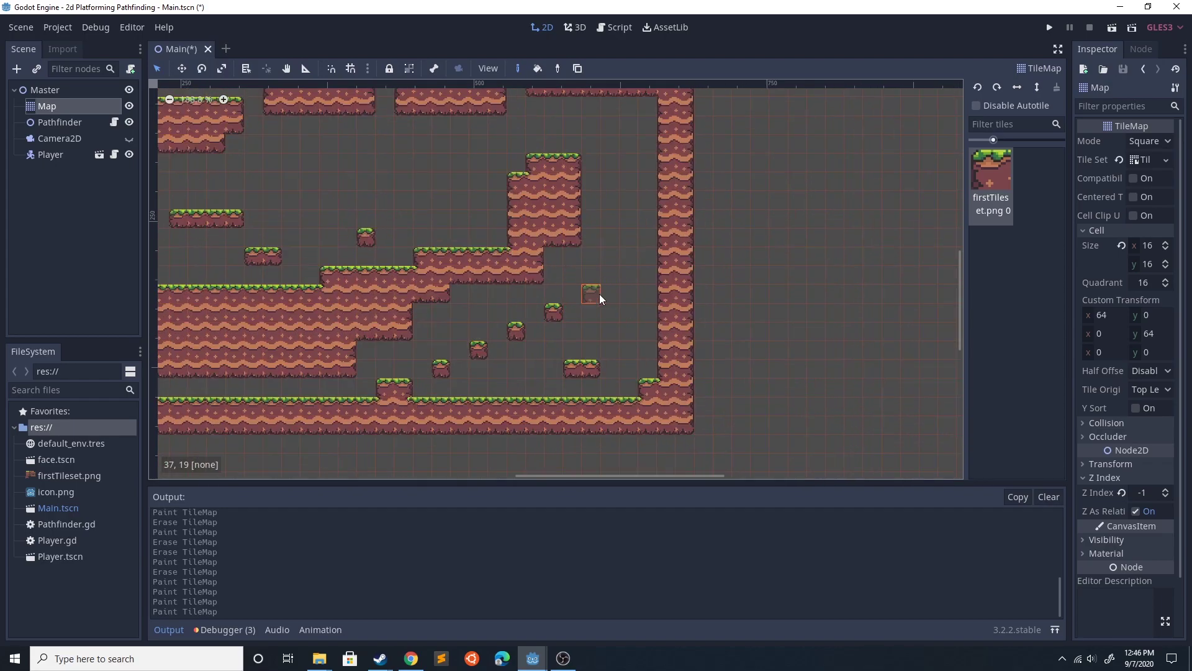